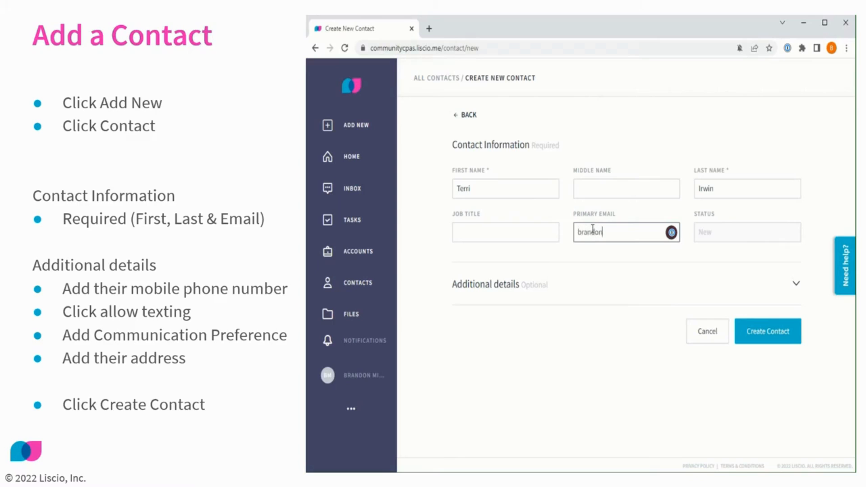
Step: Complete the new contact's primary email address and set the job title to Owner
type("@liscio.me")
left_click(508, 234)
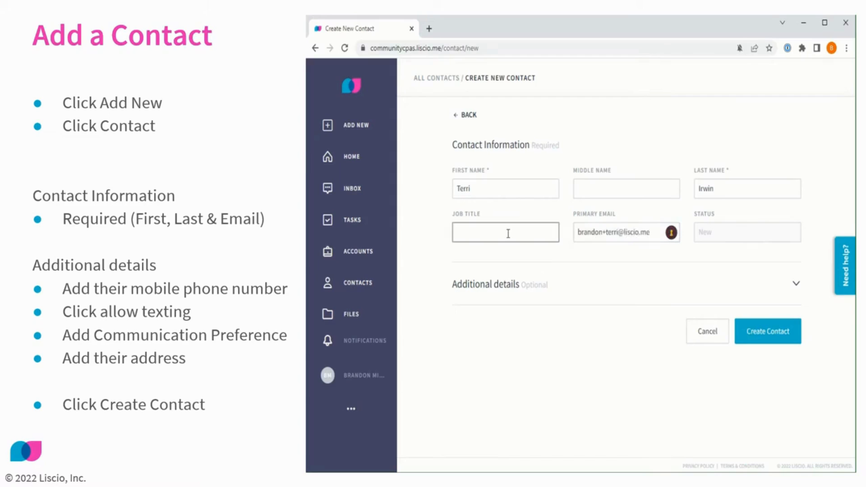
type("Owner")
Step: In the contact's additional details, enter the mobile phone number and allow texting
left_click(796, 289)
scroll(797, 289, "down", 4)
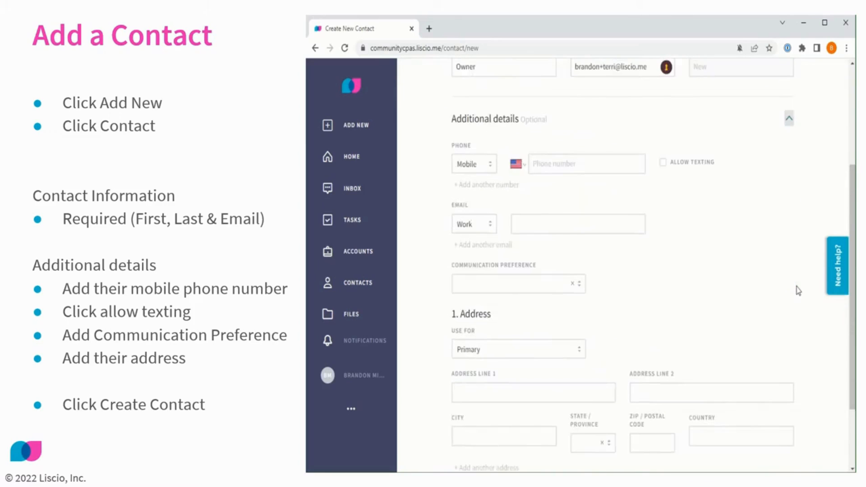
left_click(564, 164)
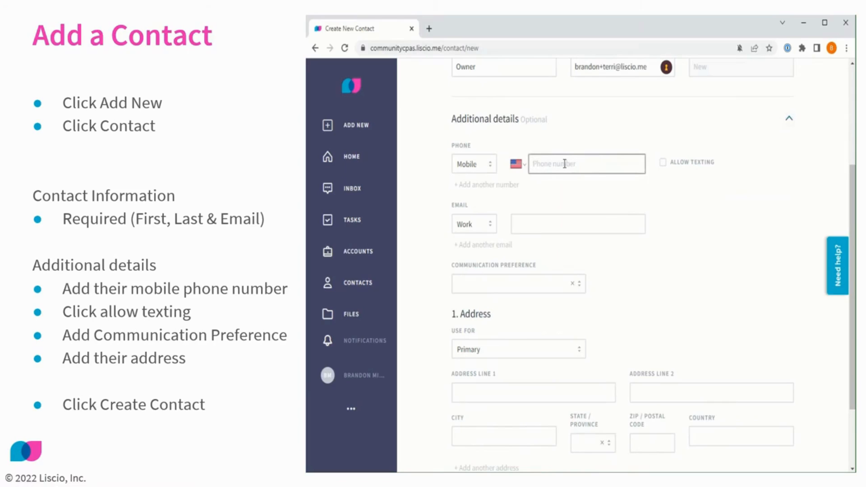
type("1 (234) 567-8910")
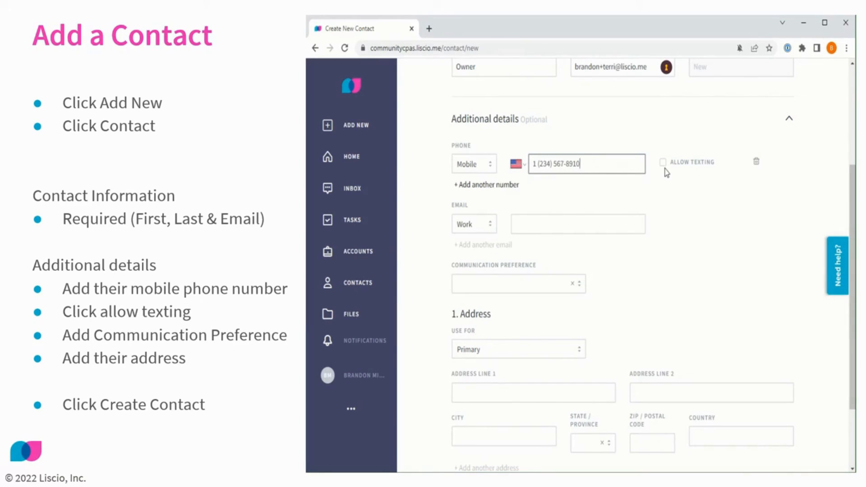
left_click(664, 165)
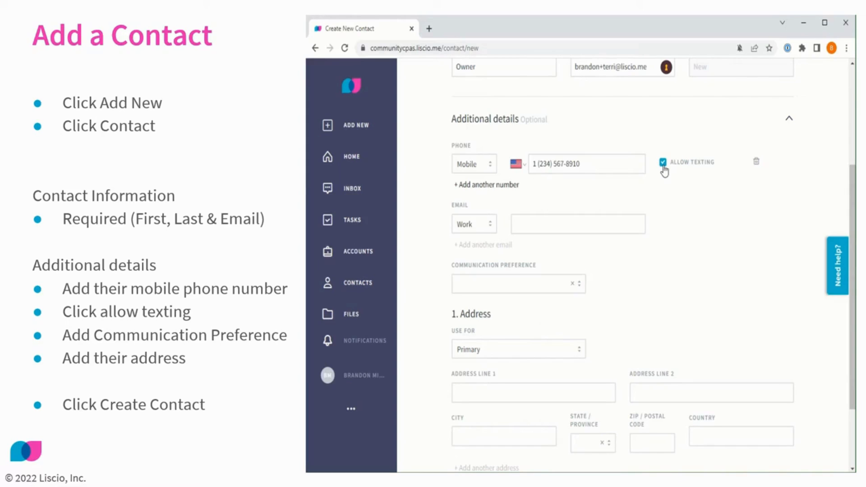
Step: Set the communication preference to Phone and create the contact
scroll(669, 186, "down", 1)
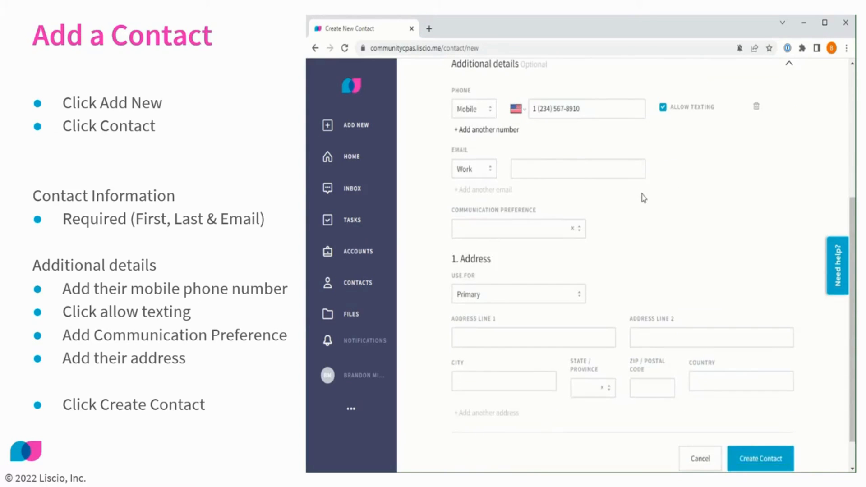
scroll(643, 199, "down", 1)
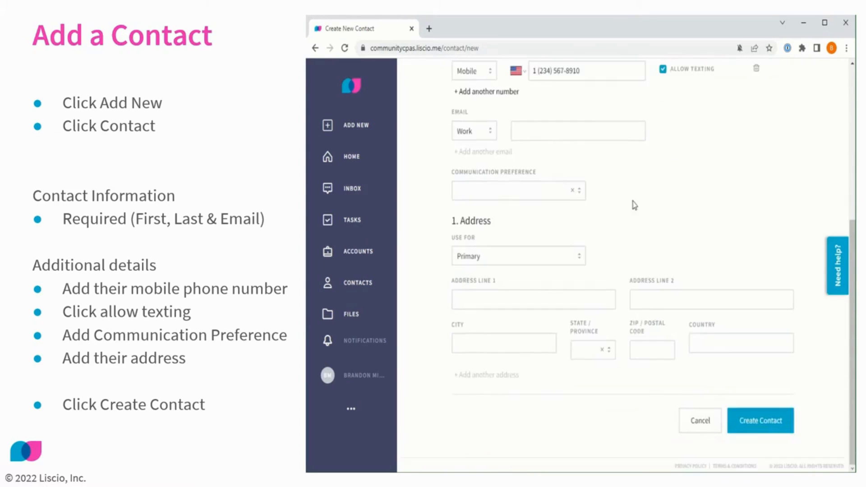
left_click(523, 198)
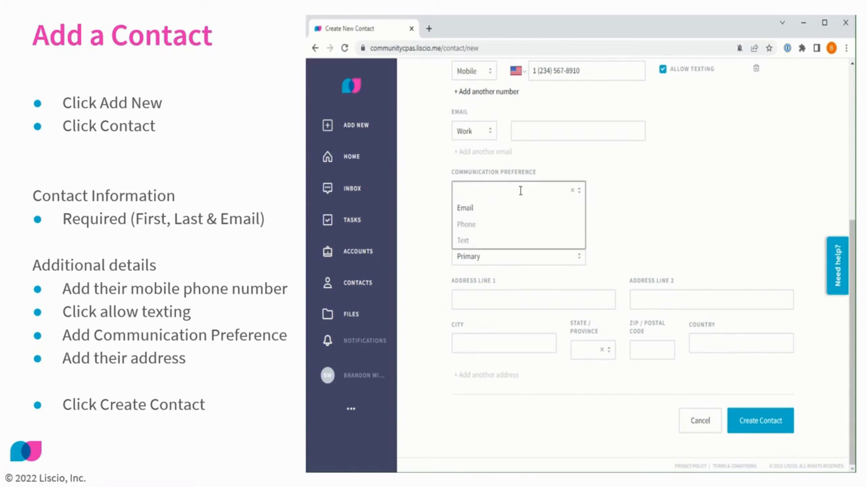
left_click(474, 225)
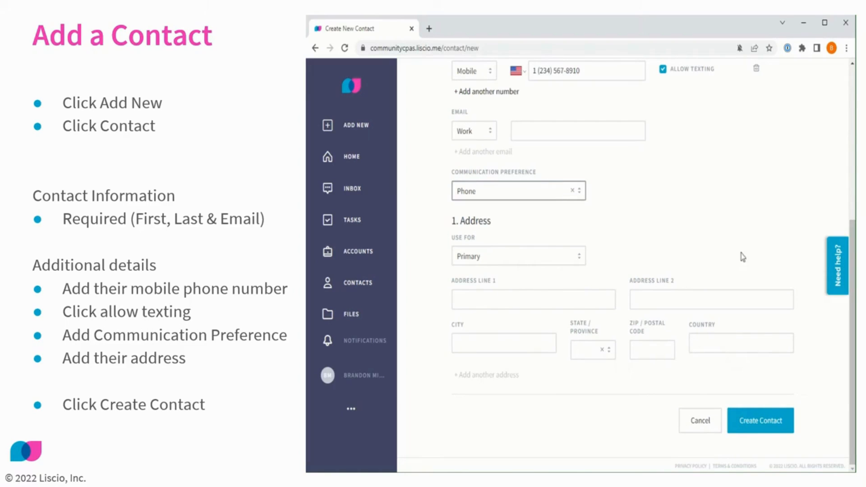
left_click(774, 428)
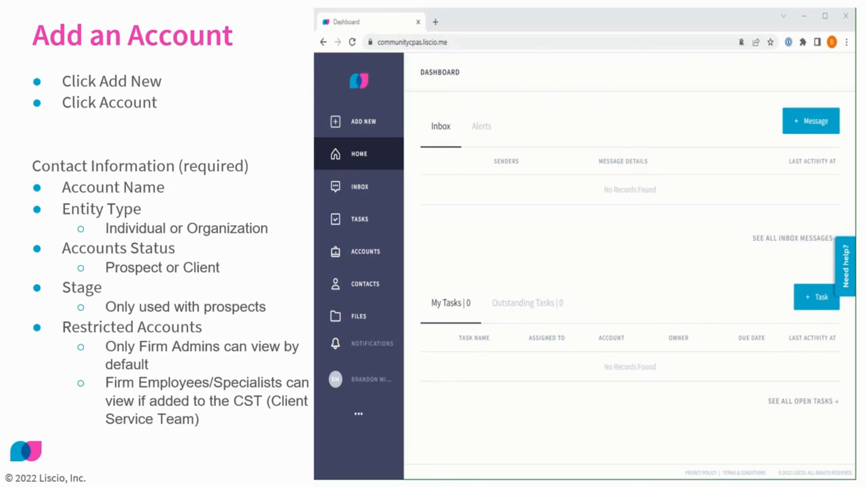
Step: Start a new account named Australia Zoo with the entity type Organization
left_click(385, 123)
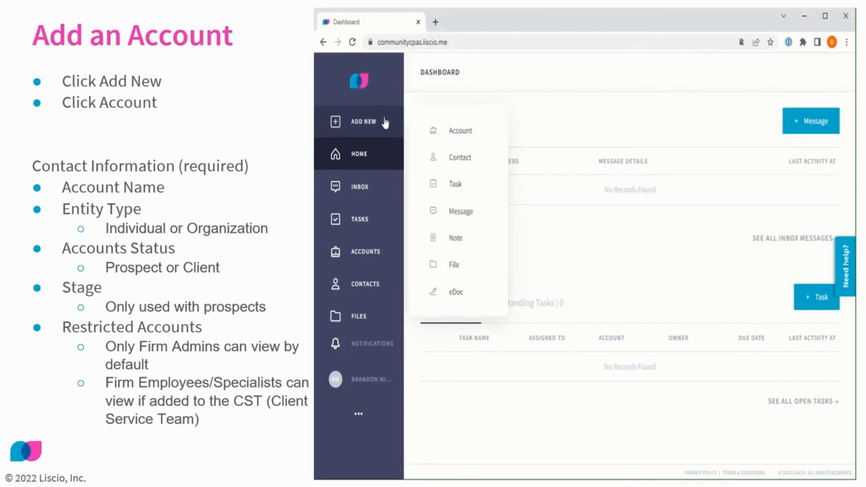
left_click(442, 133)
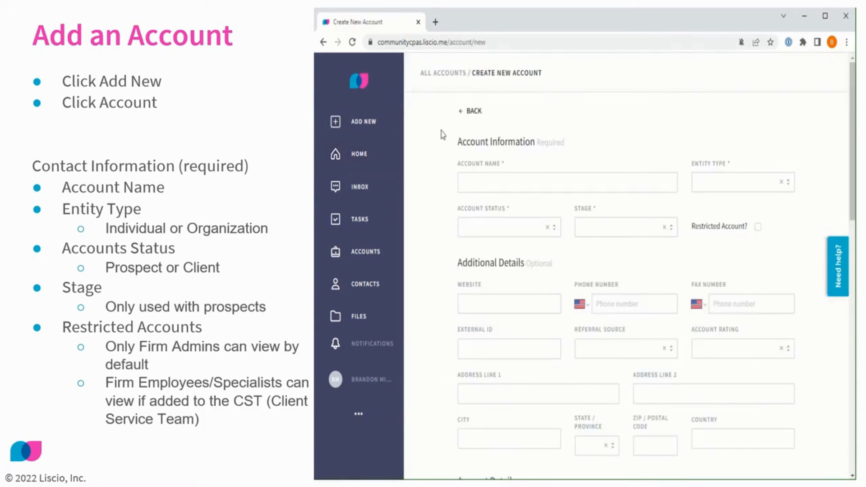
left_click(473, 182)
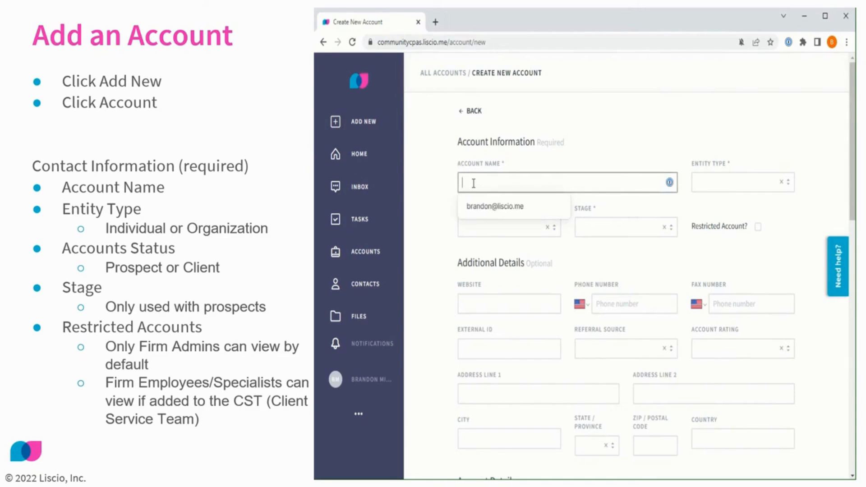
type("Aust")
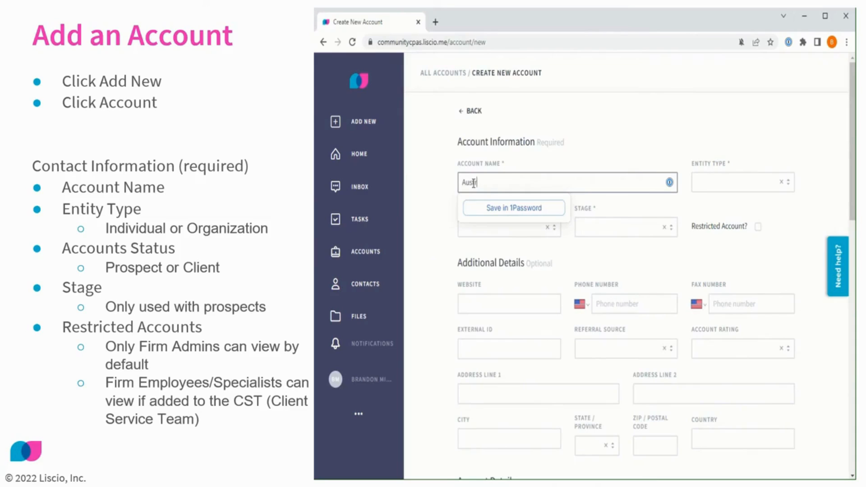
type("ralia Zoo")
left_click(650, 137)
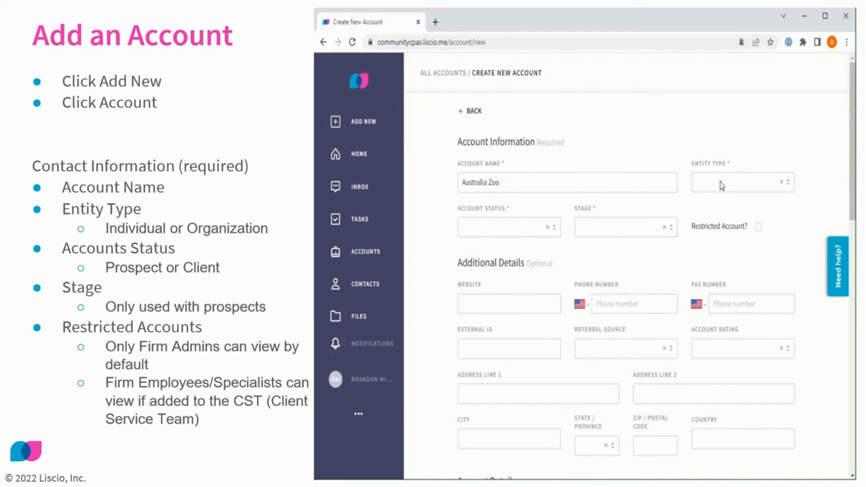
left_click(761, 184)
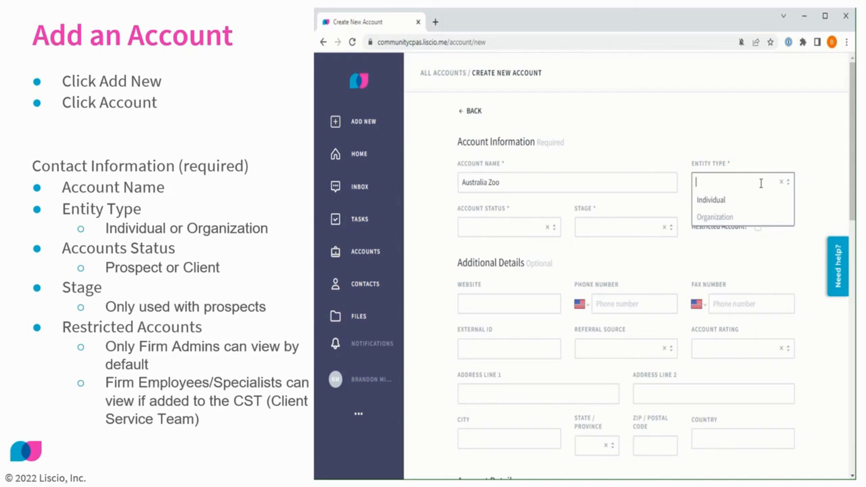
left_click(727, 219)
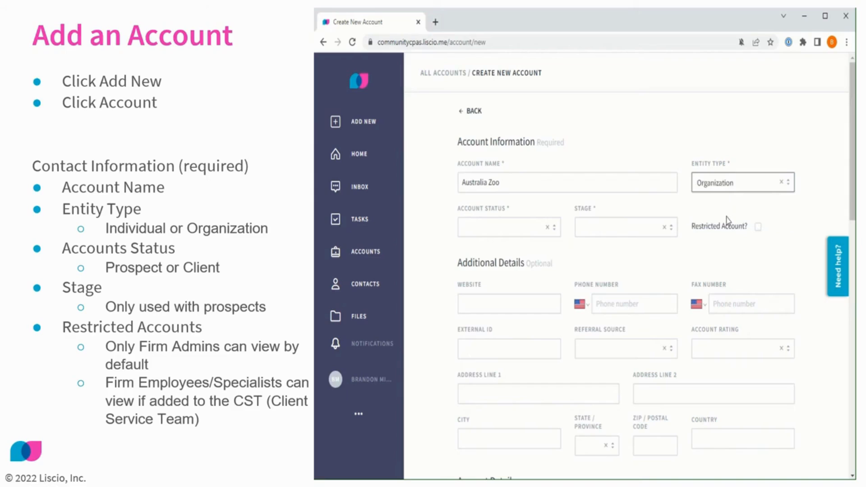
Step: Set the account status to Prospect and view the available stage options
left_click(507, 231)
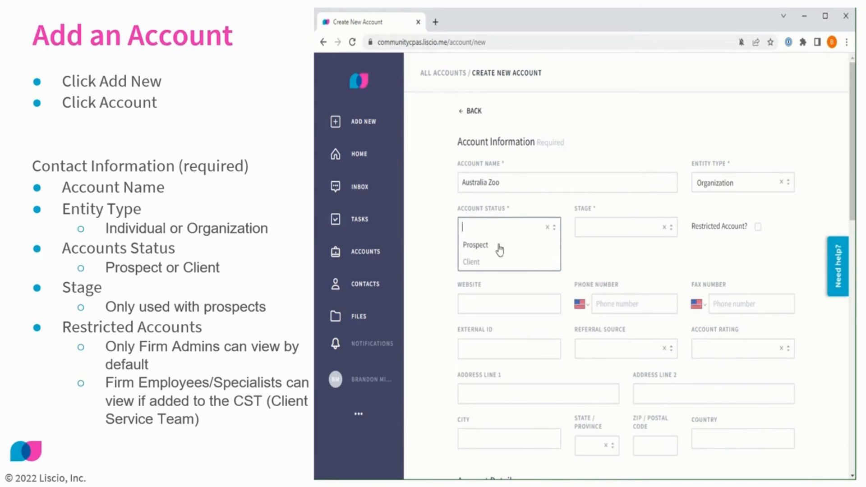
left_click(476, 245)
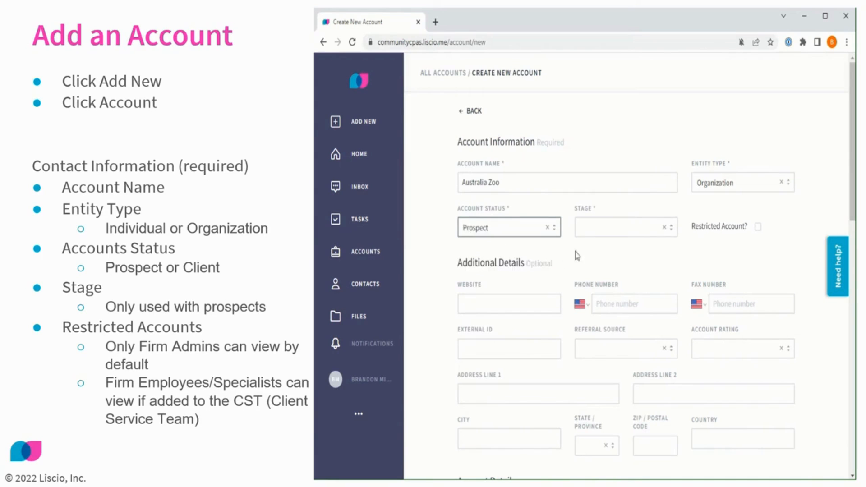
left_click(640, 230)
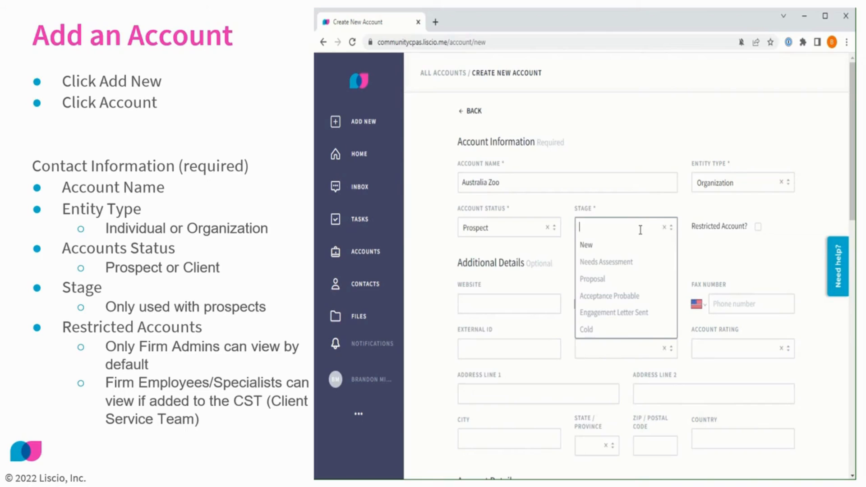
Step: Set the account status to Client and create the account, leaving the optional details blank
left_click(502, 227)
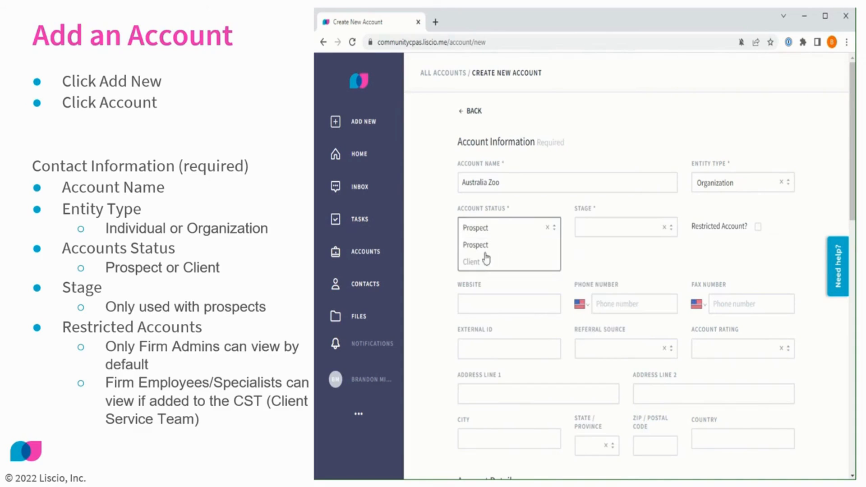
left_click(472, 262)
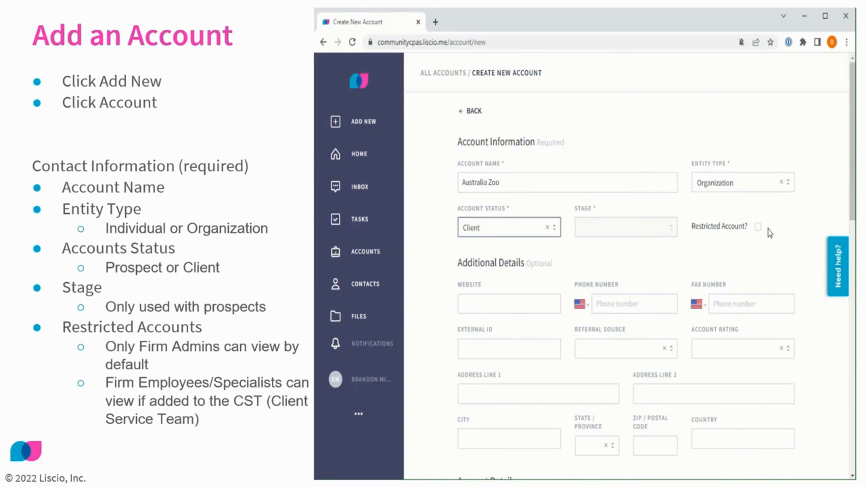
scroll(802, 239, "down", 4)
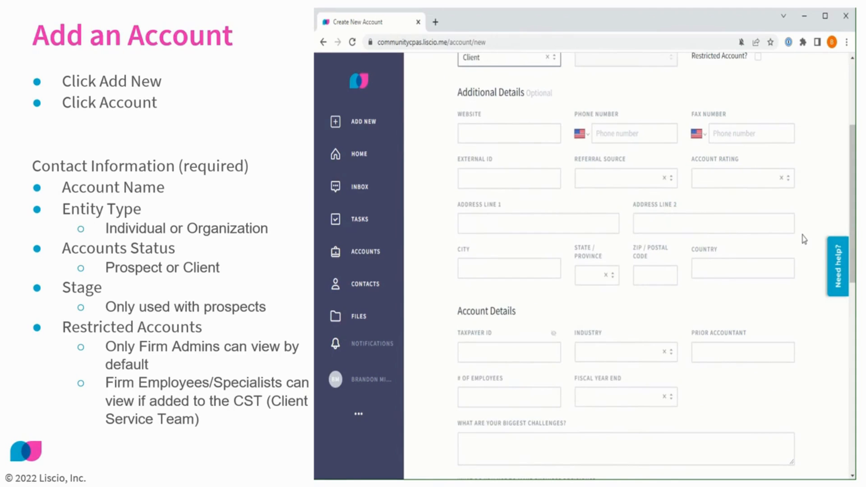
scroll(804, 239, "down", 5)
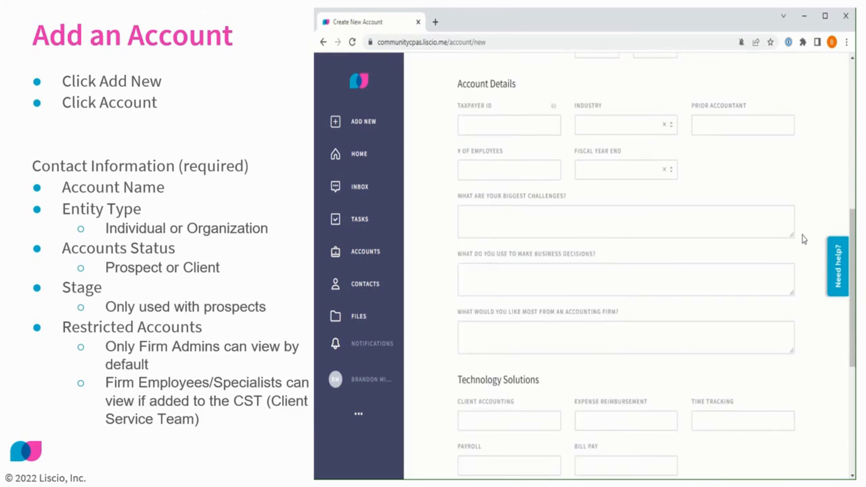
scroll(804, 239, "down", 5)
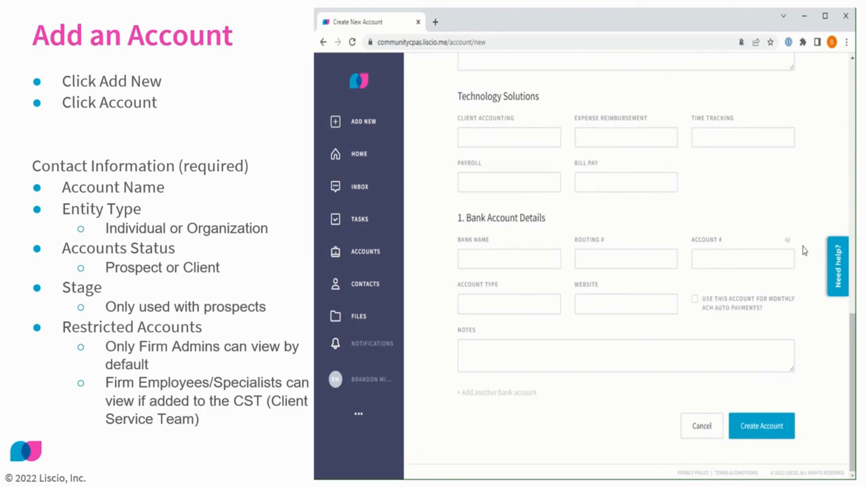
left_click(761, 435)
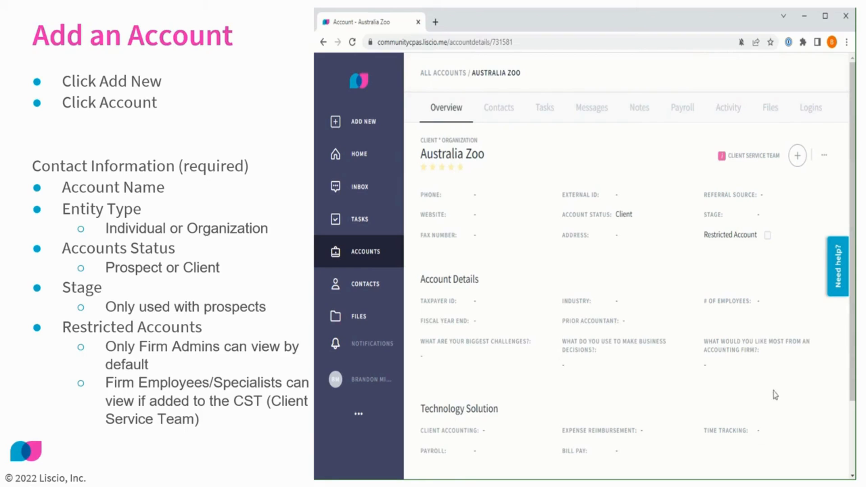
left_click(825, 163)
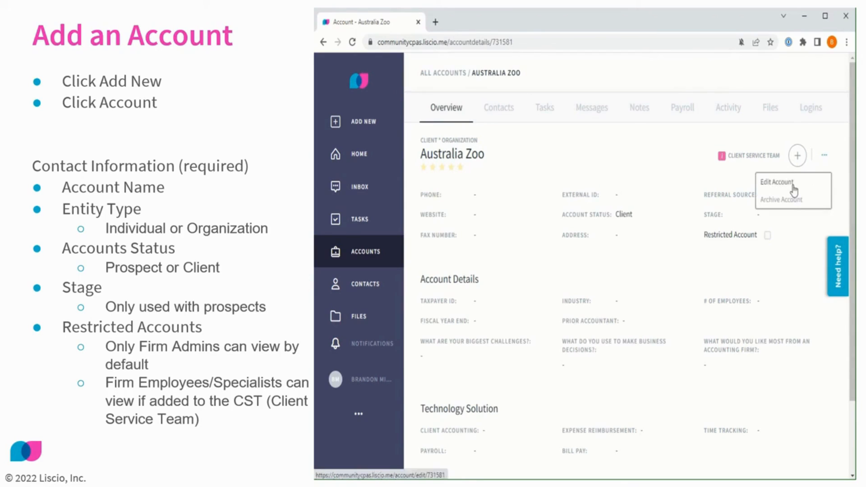
left_click(773, 277)
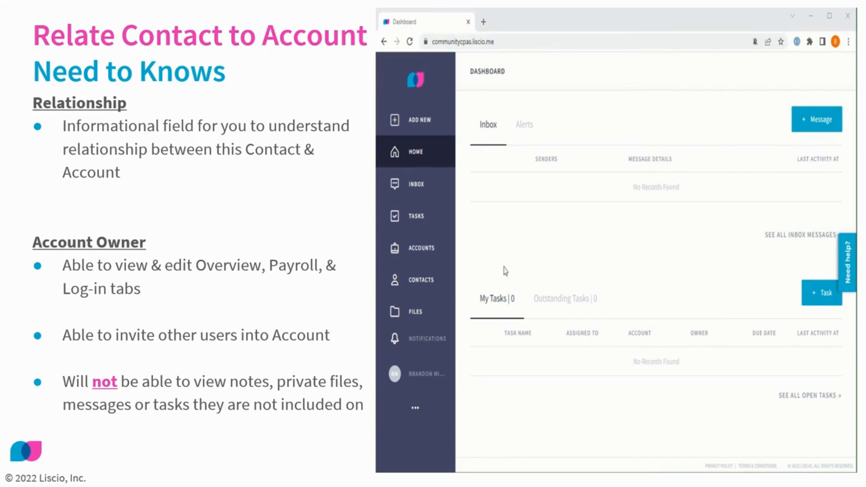
Step: Open the new contact's related accounts, start adding an existing account and show the accounts available to select
left_click(436, 283)
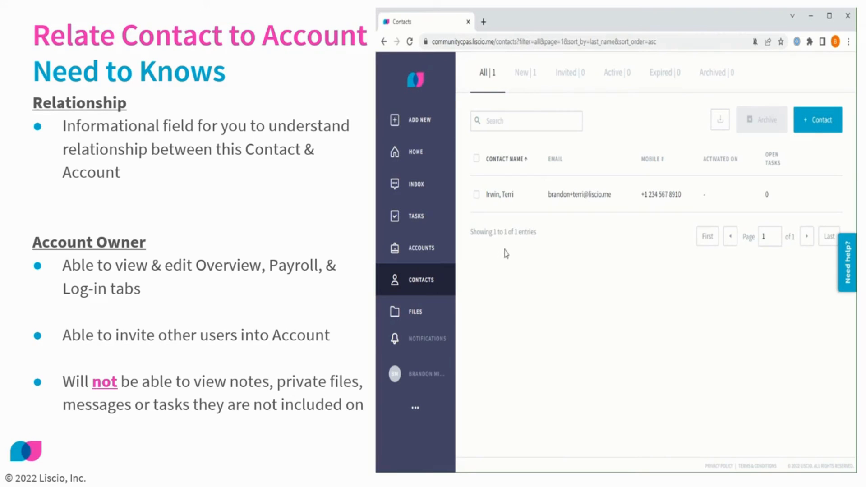
left_click(512, 206)
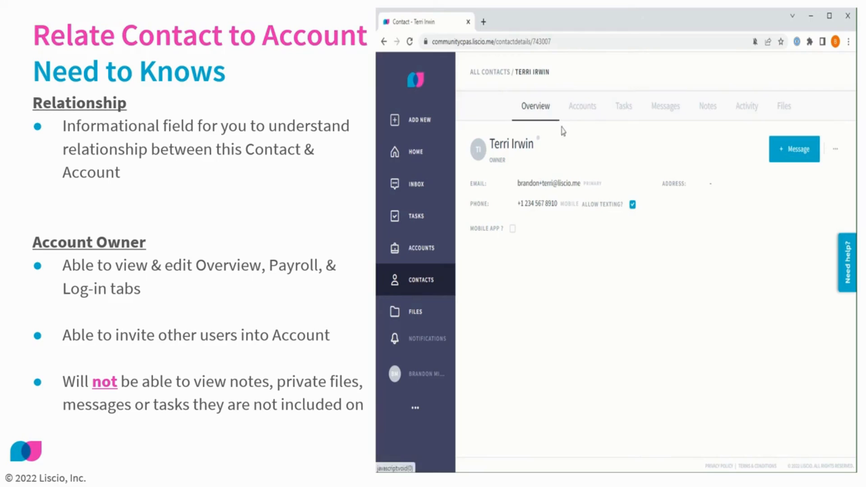
left_click(583, 107)
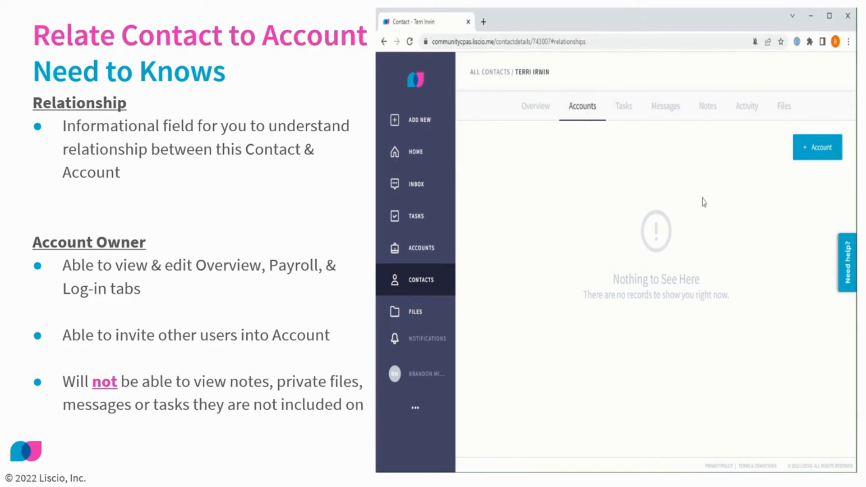
left_click(820, 159)
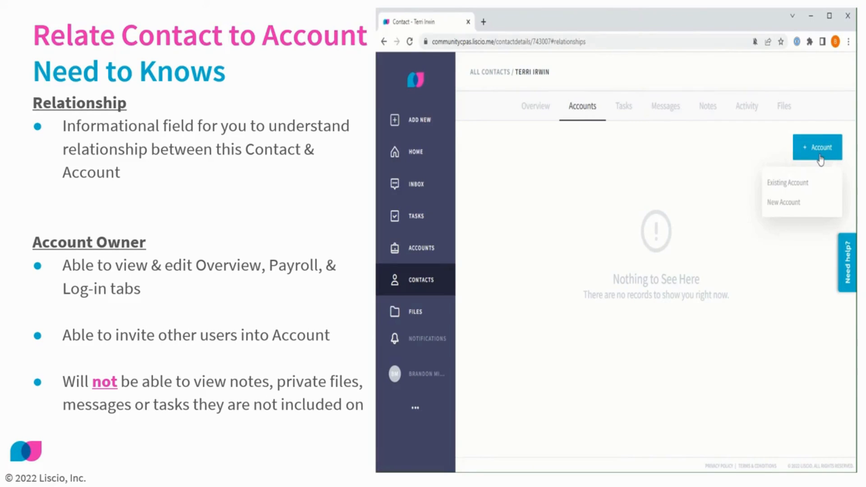
left_click(813, 189)
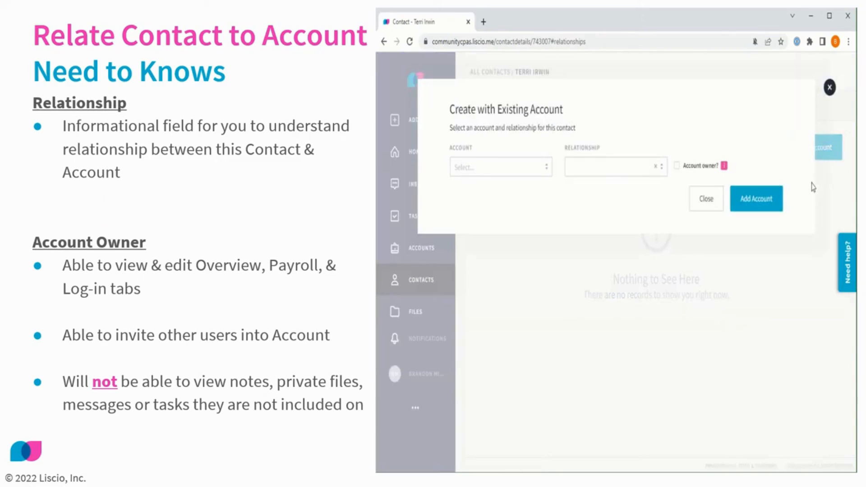
left_click(516, 173)
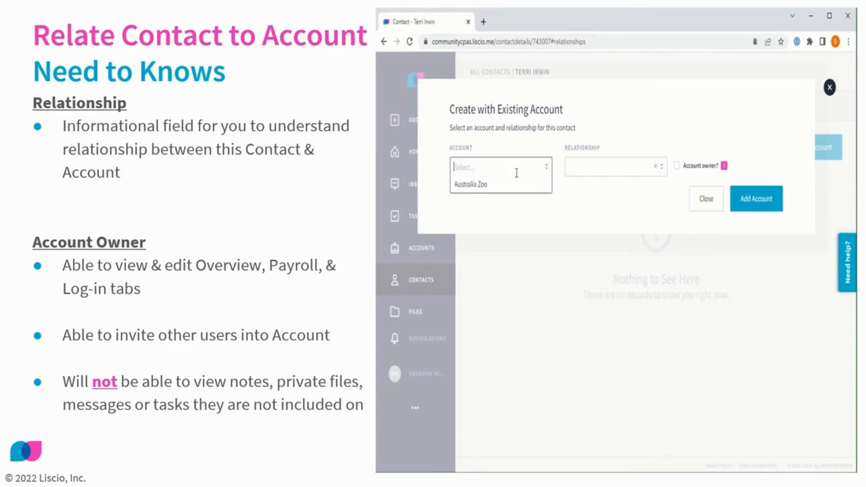